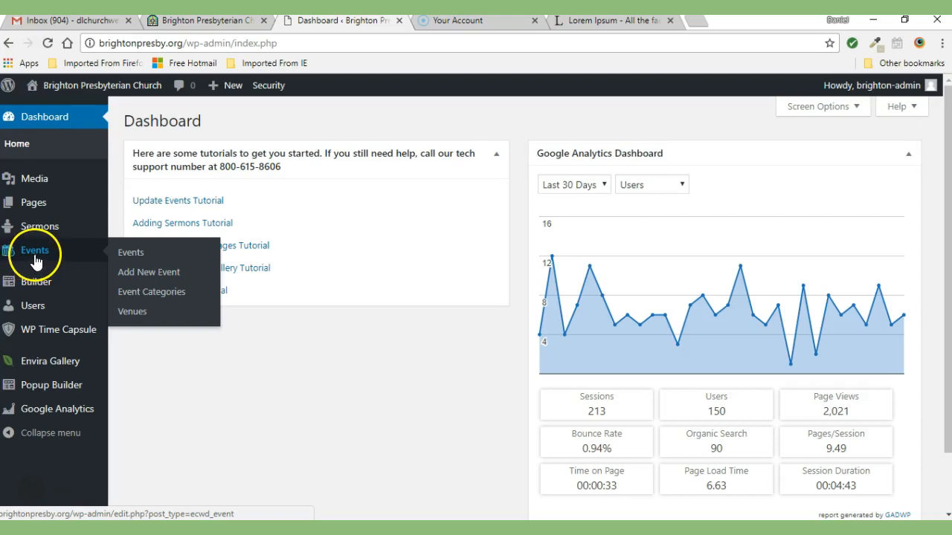
# Step: Open the existing Monthly Men's Breakfast event from the events list to examine its edit page
pyautogui.click(121, 252)
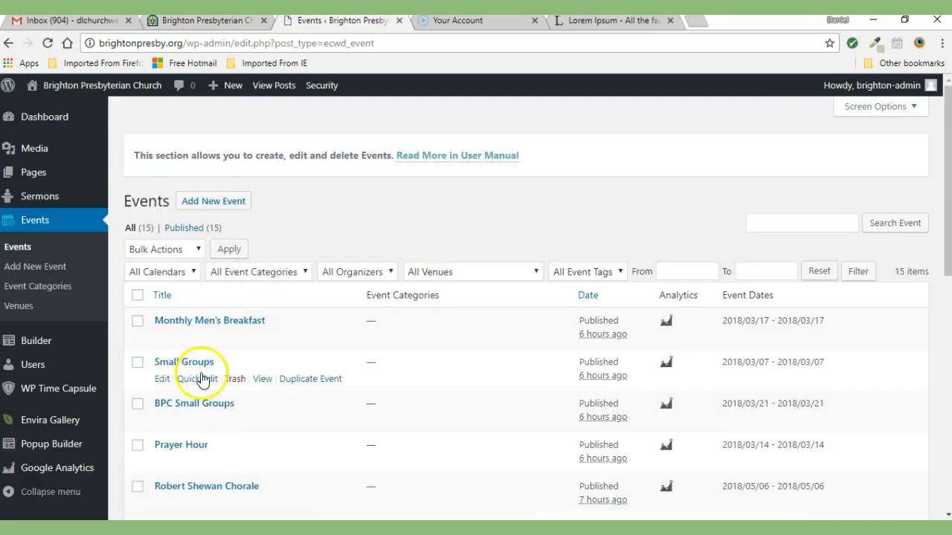
pyautogui.moveTo(948, 137); pyautogui.dragTo(947, 176)
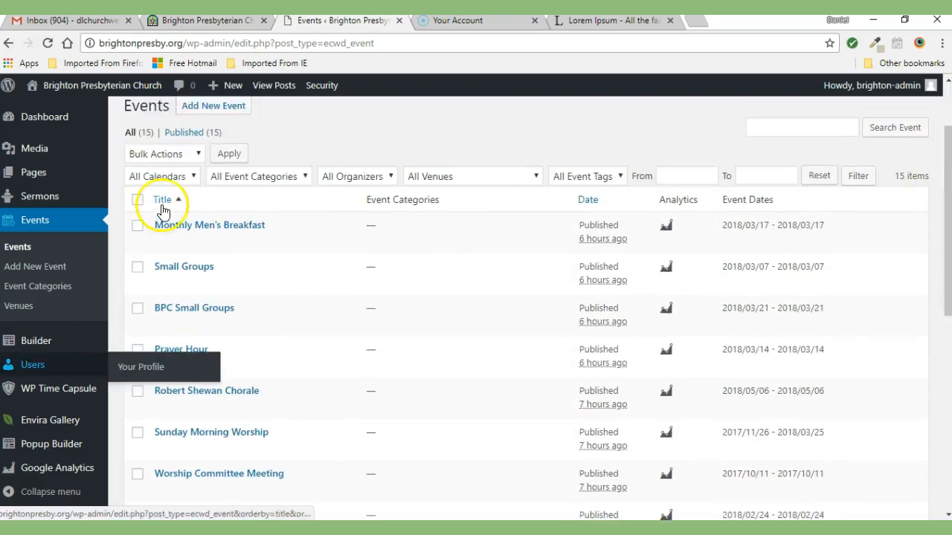
pyautogui.click(176, 227)
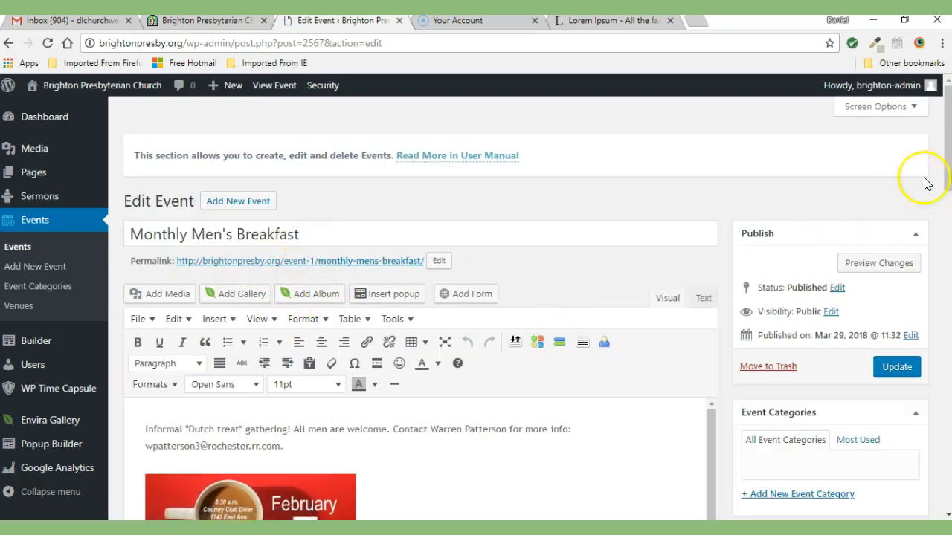
pyautogui.moveTo(947, 138)
pyautogui.mouseDown()
pyautogui.moveTo(942, 319)
pyautogui.moveTo(941, 121)
pyautogui.mouseUp()
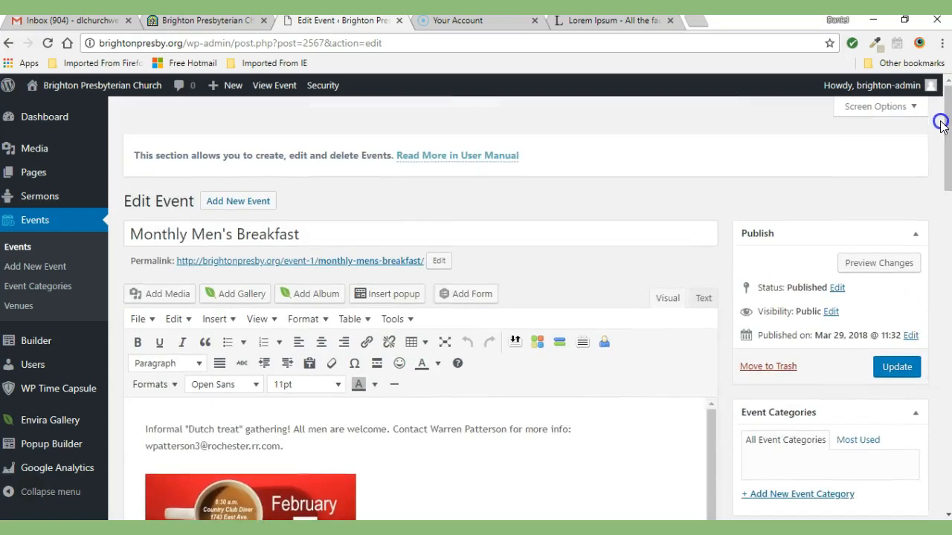
# Step: Start a new calendar event and title it "New Event"
pyautogui.click(33, 271)
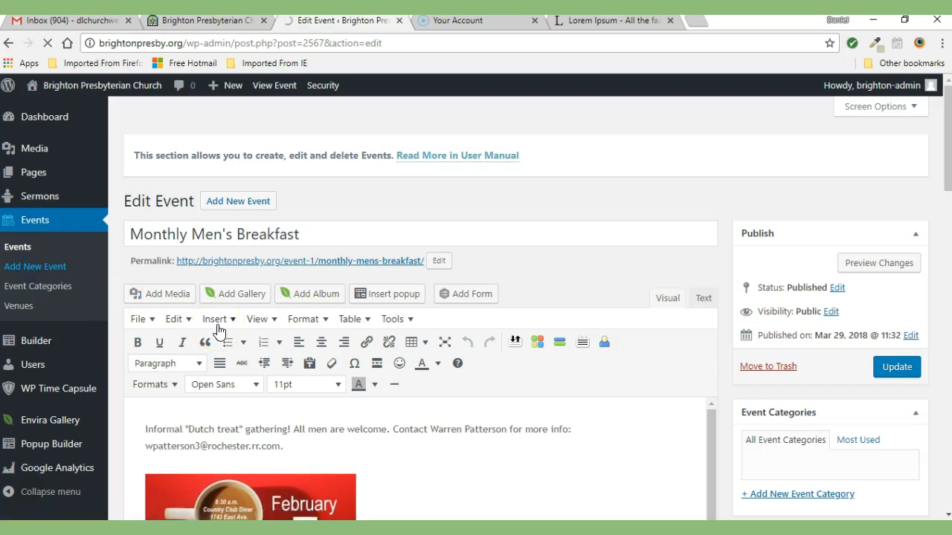
pyautogui.click(212, 323)
pyautogui.click(187, 238)
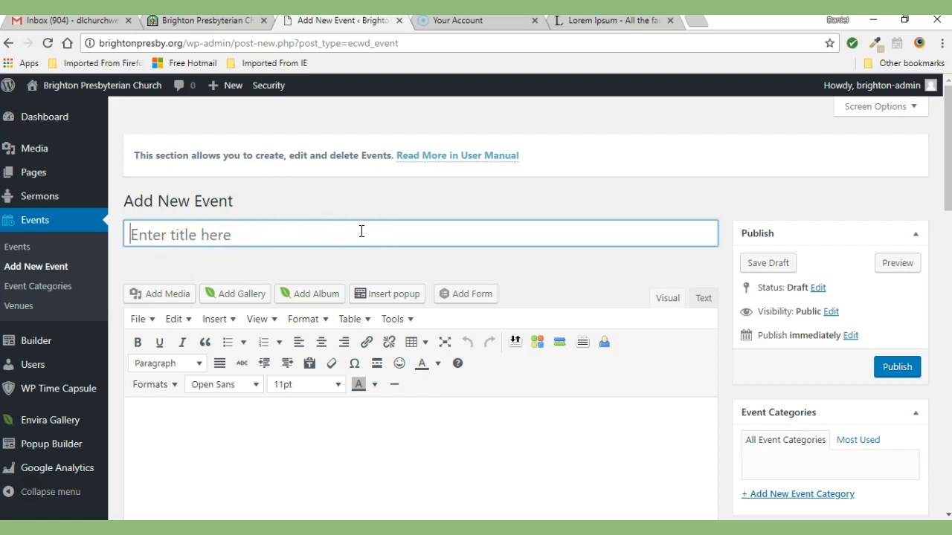
pyautogui.write('New Event')
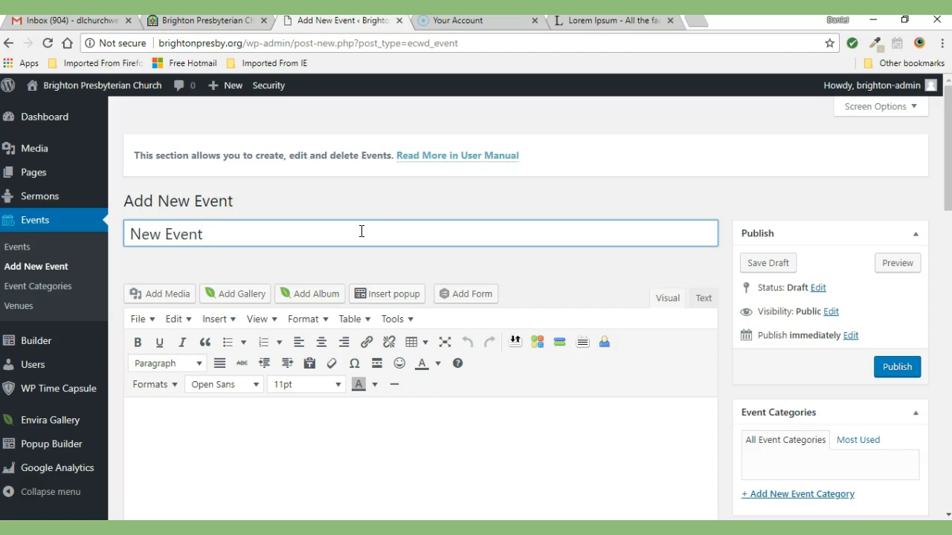
# Step: Paste the copied Lorem ipsum paragraphs into the event's description
pyautogui.scroll(-2, 938, 132)
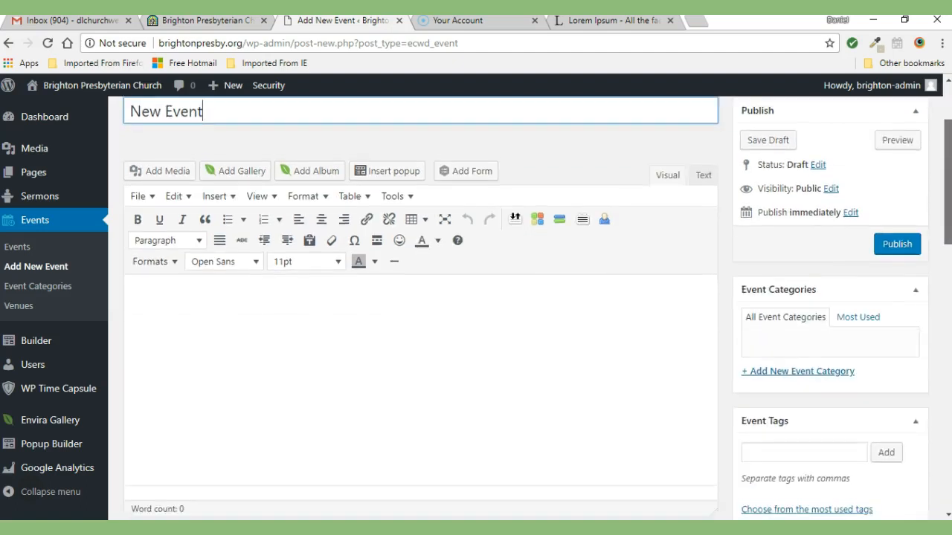
pyautogui.scroll(-1, 375, 270)
pyautogui.click(211, 276)
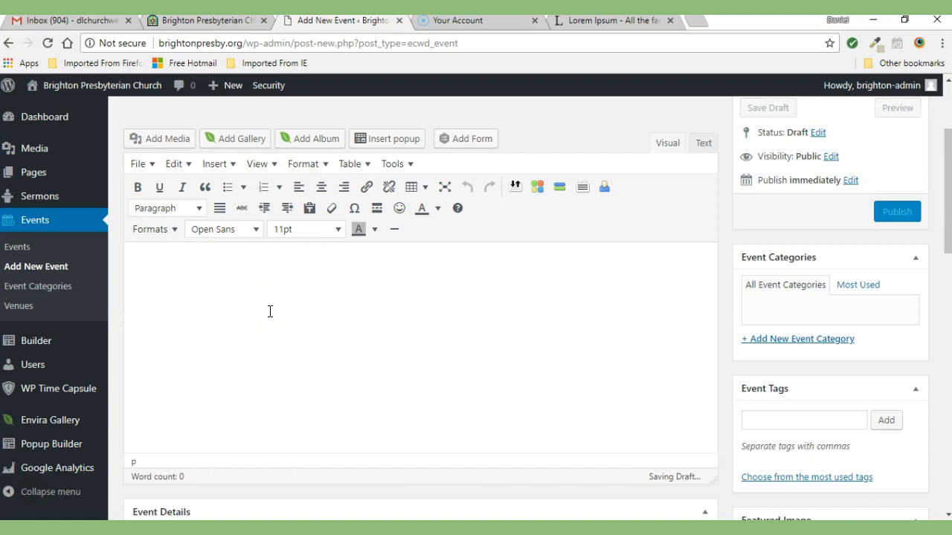
pyautogui.hotkey('ctrl', 'v')
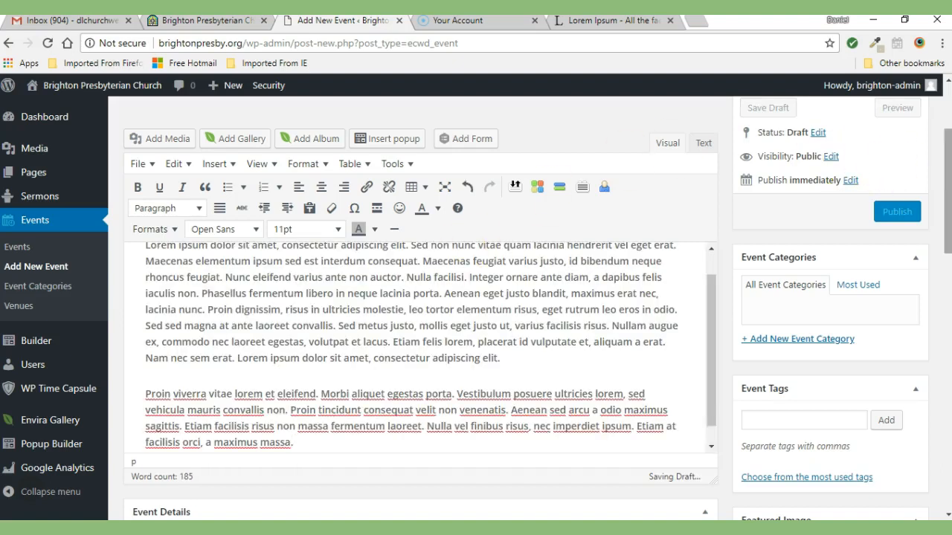
# Step: Set the event's start date and time to 2018/04/04 19:30 in the event details
pyautogui.moveTo(945, 148); pyautogui.dragTo(940, 251)
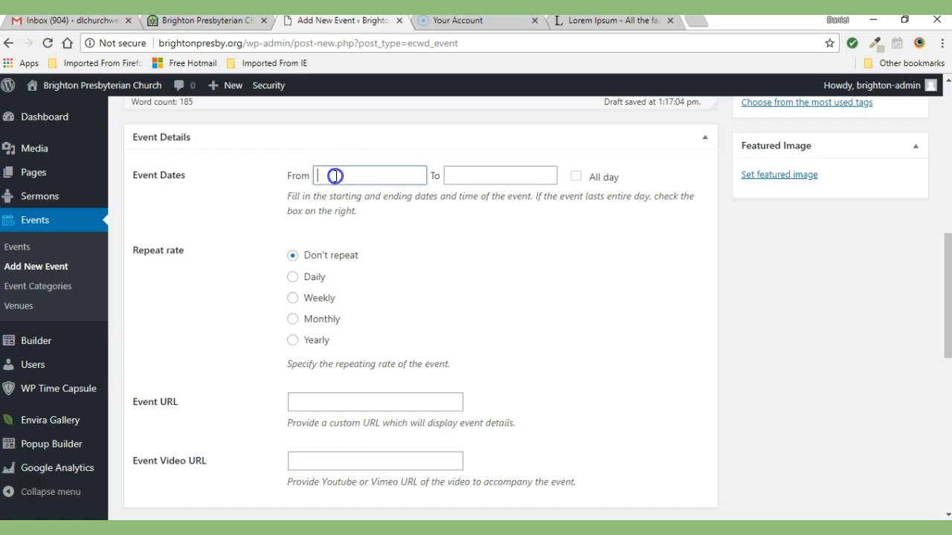
pyautogui.click(335, 175)
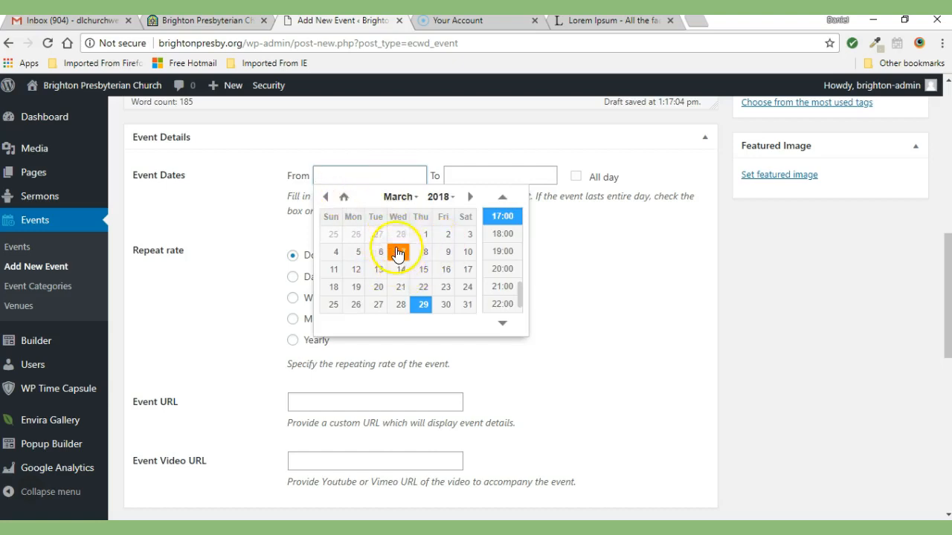
pyautogui.click(469, 196)
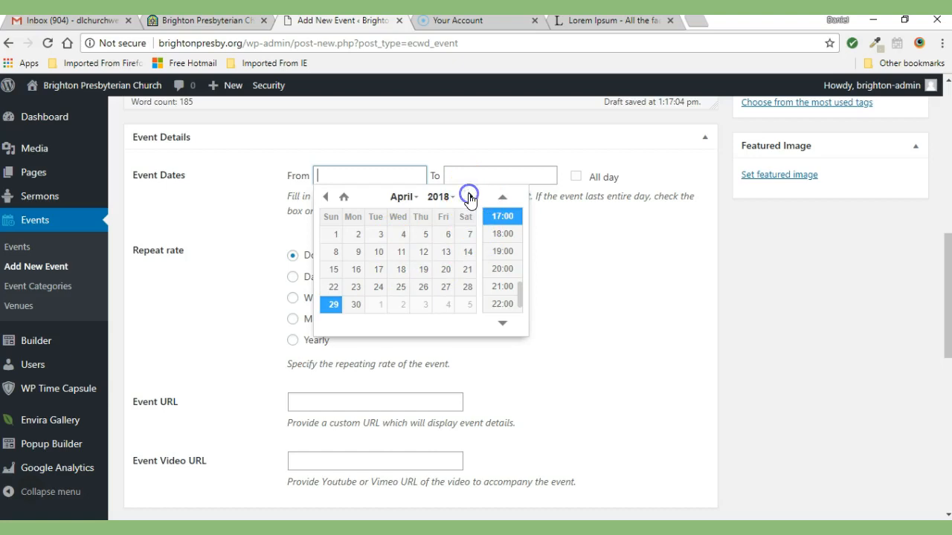
pyautogui.click(400, 237)
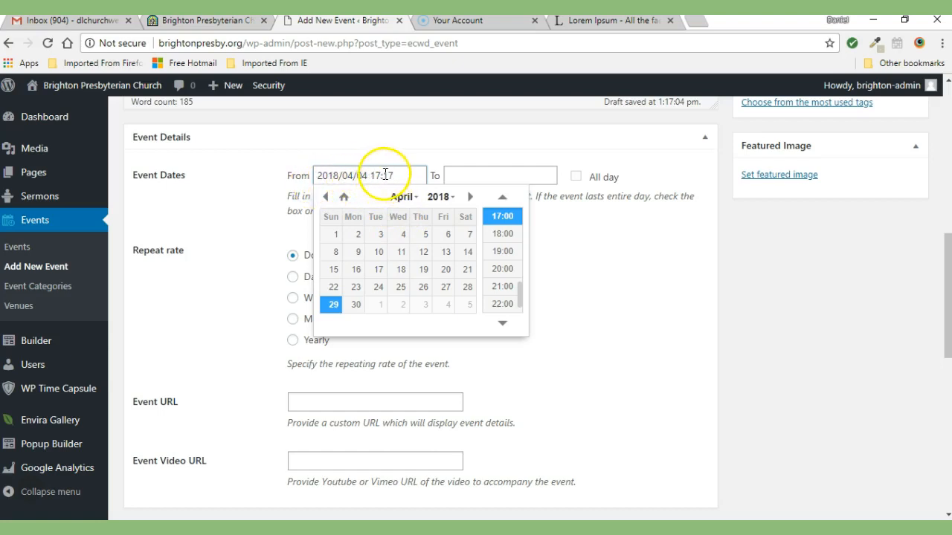
pyautogui.moveTo(515, 292)
pyautogui.mouseDown()
pyautogui.moveTo(524, 274)
pyautogui.moveTo(520, 219)
pyautogui.moveTo(520, 292)
pyautogui.mouseUp()
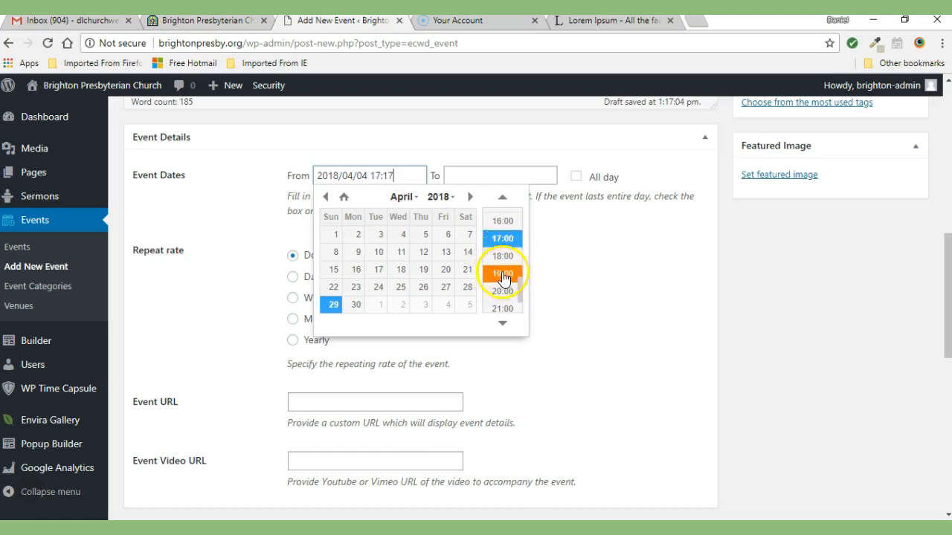
pyautogui.click(498, 276)
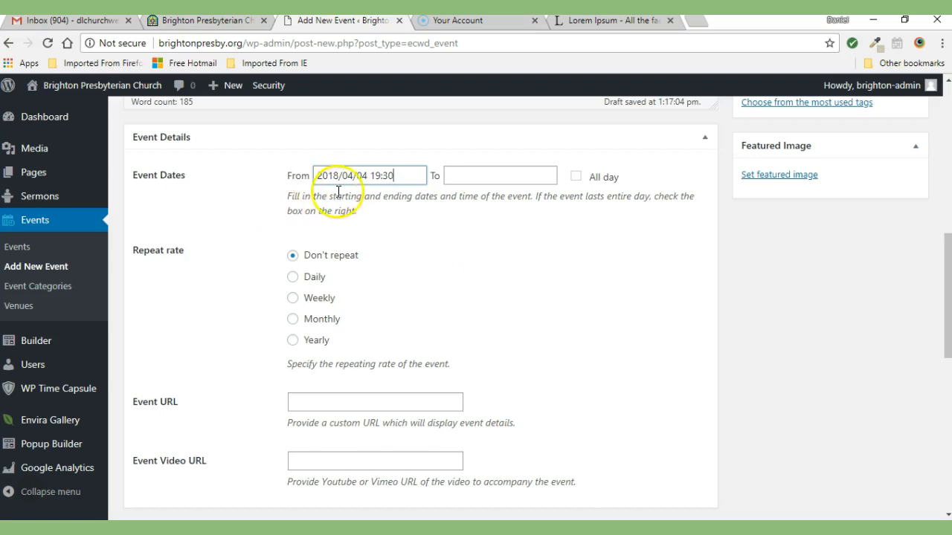
# Step: Set the event's end date and time to 2018/04/04 20:30, and try the all-day option
pyautogui.press('Tab')
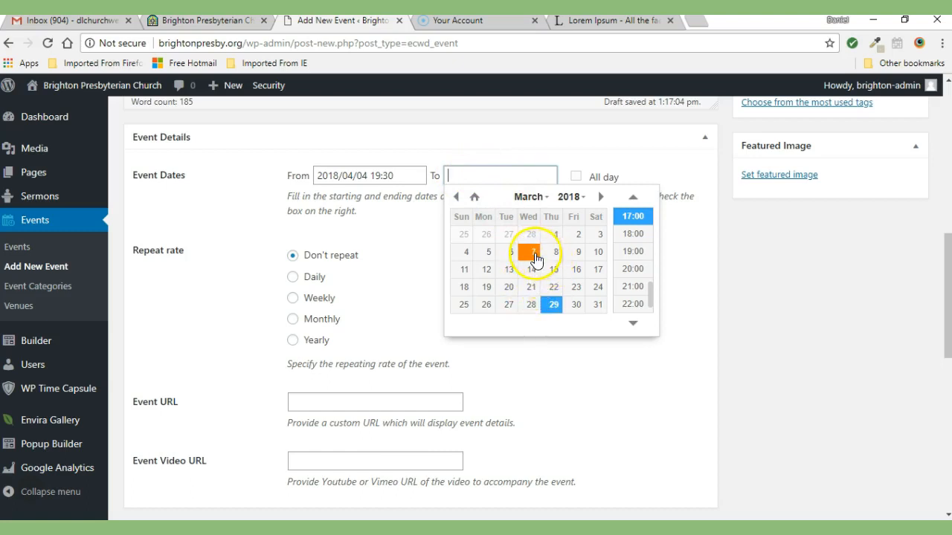
pyautogui.click(601, 197)
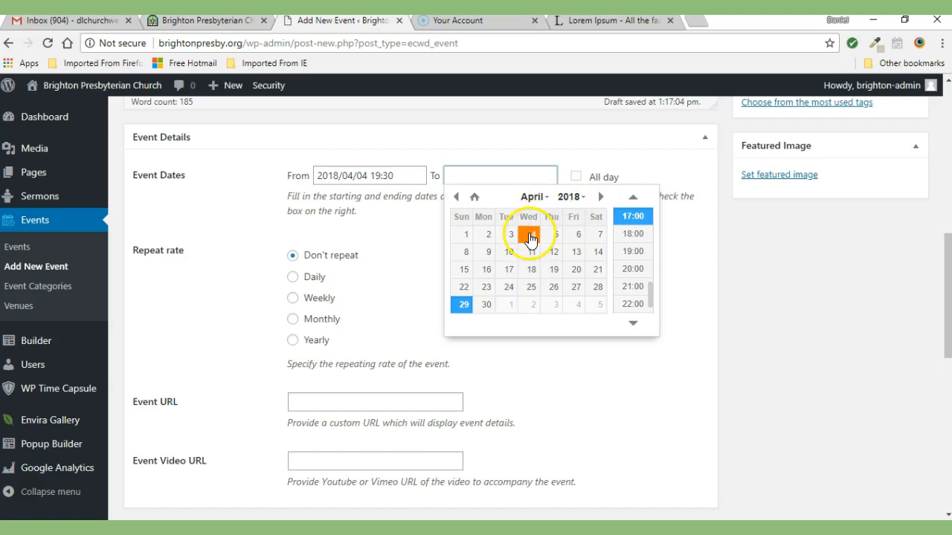
pyautogui.click(530, 238)
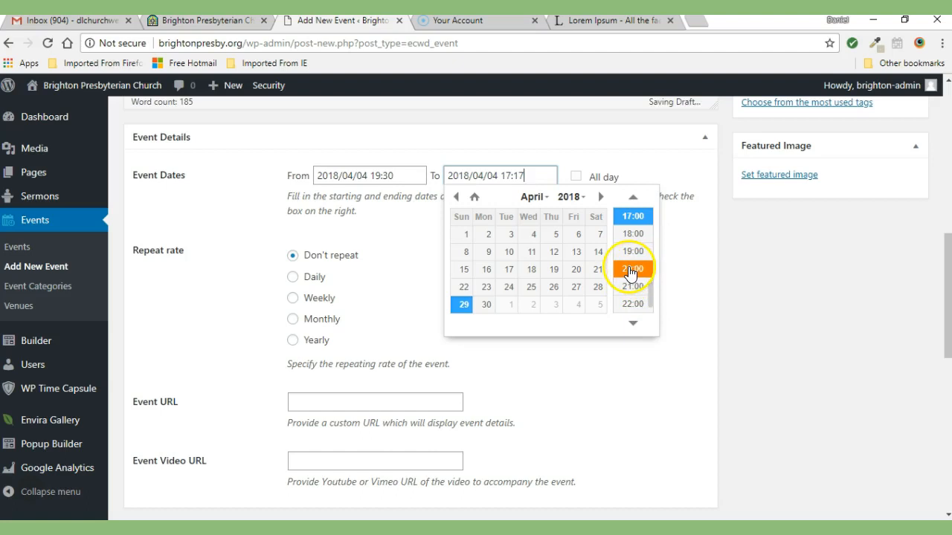
pyautogui.click(631, 273)
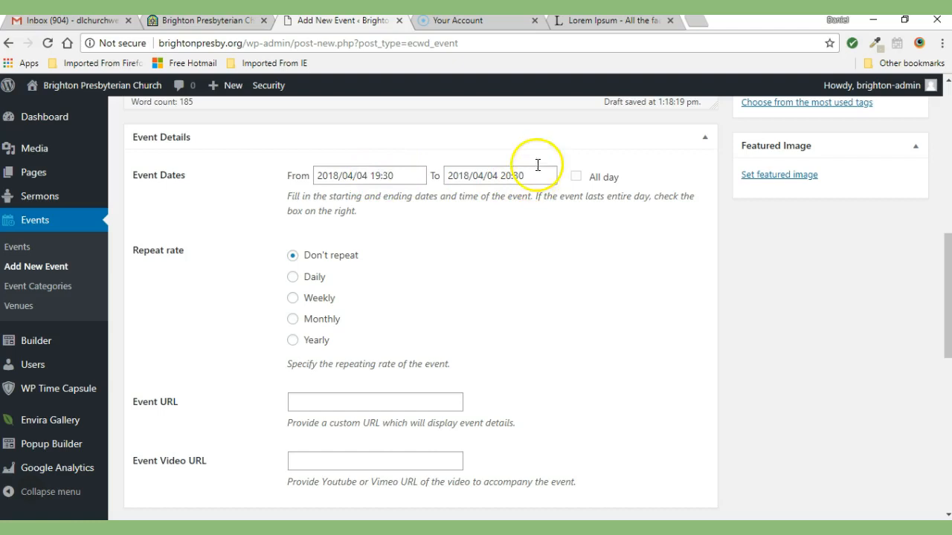
pyautogui.click(578, 179)
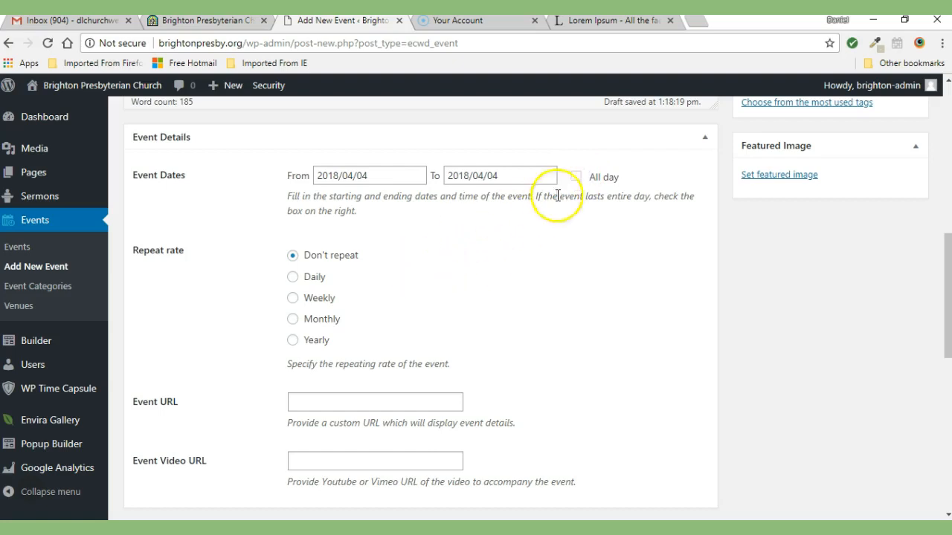
# Step: Make the event repeat monthly, every 1 month, on the first Wednesday
pyautogui.click(293, 320)
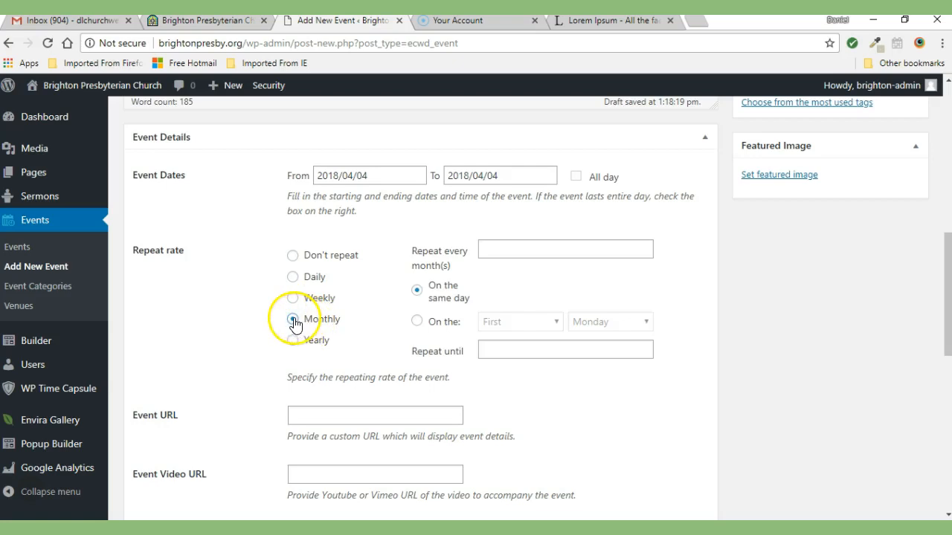
pyautogui.click(514, 251)
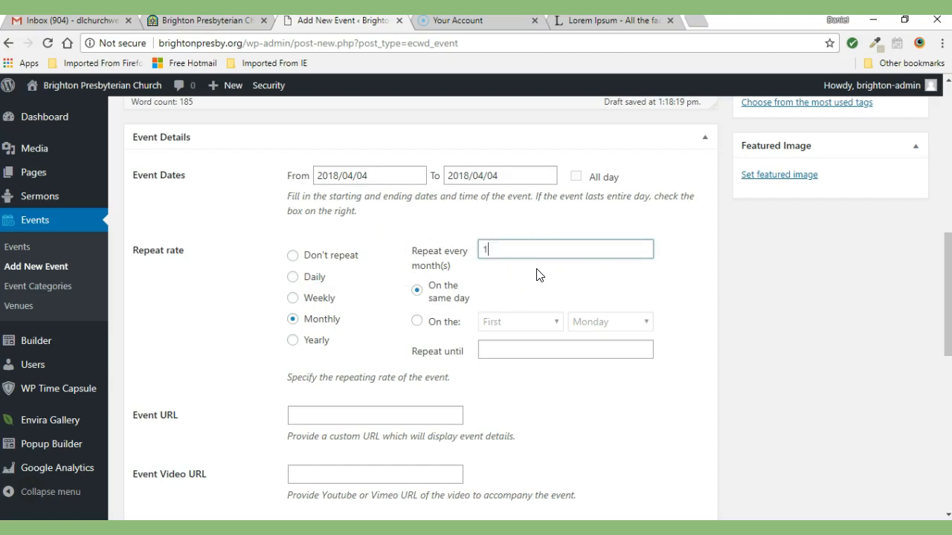
pyautogui.click(417, 322)
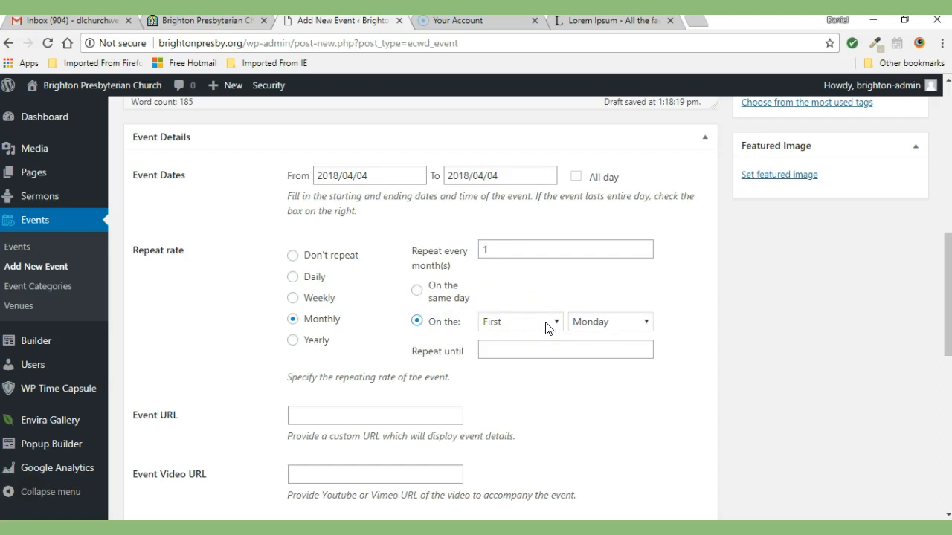
pyautogui.click(614, 322)
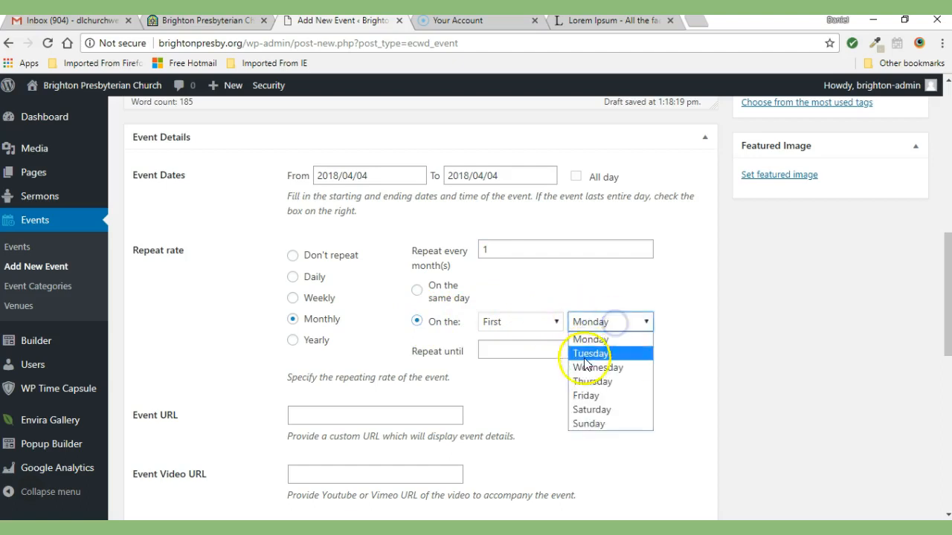
pyautogui.click(584, 367)
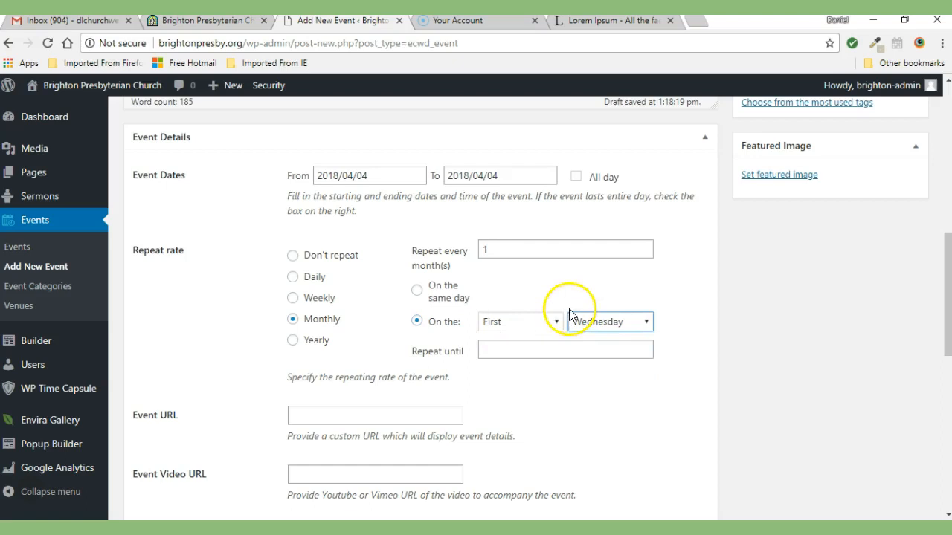
# Step: Set the event to repeat until 2021/03/03
pyautogui.click(490, 348)
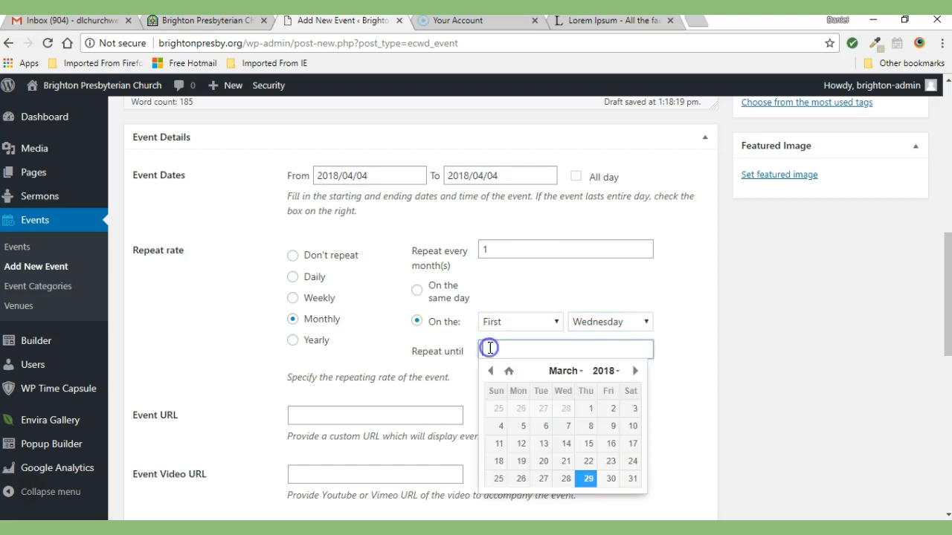
pyautogui.click(618, 377)
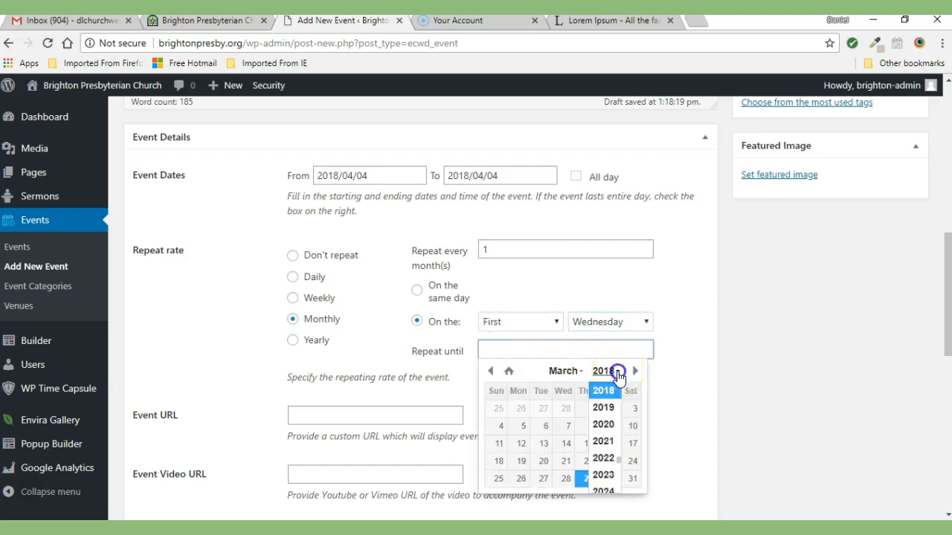
pyautogui.click(603, 443)
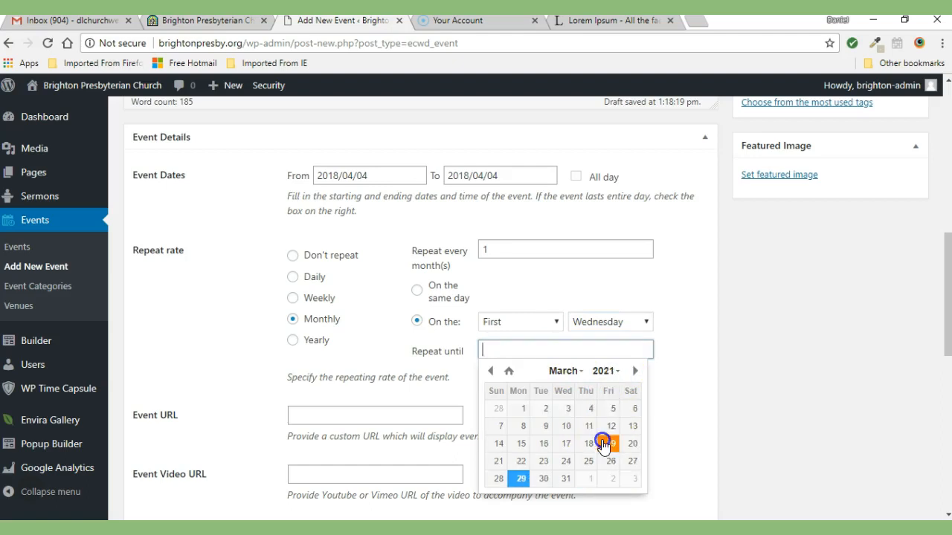
pyautogui.click(562, 411)
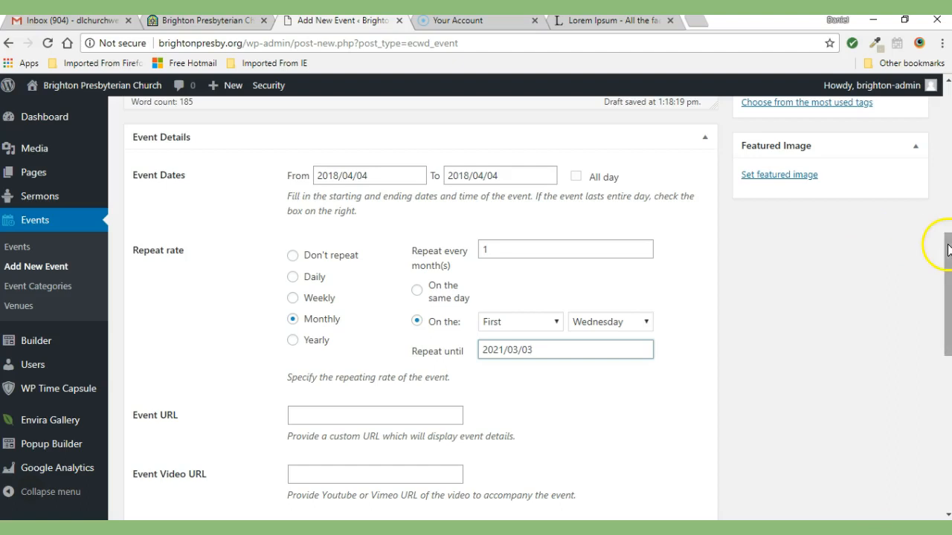
# Step: Set the event's venue to Brighton Presbyterian Church, leaving the event URL and video URL empty
pyautogui.moveTo(938, 246); pyautogui.dragTo(925, 318)
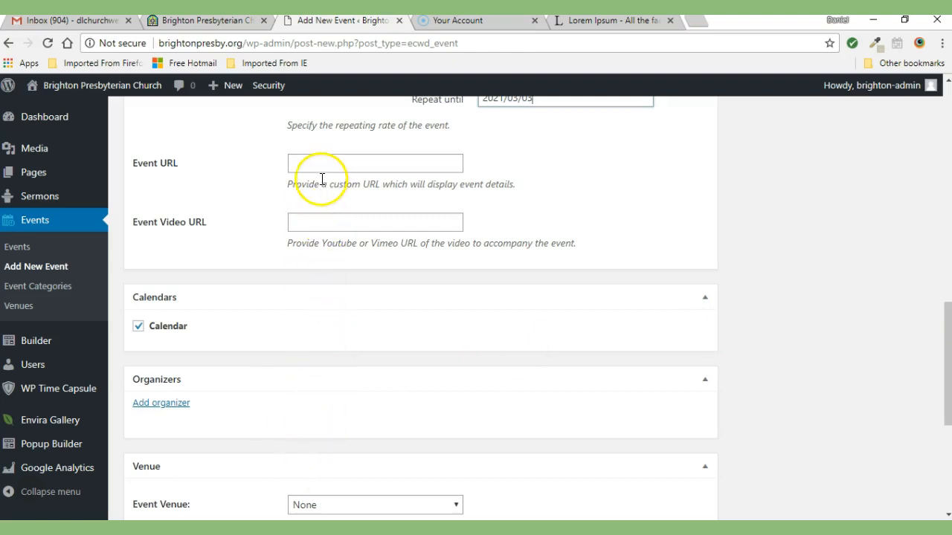
pyautogui.click(291, 160)
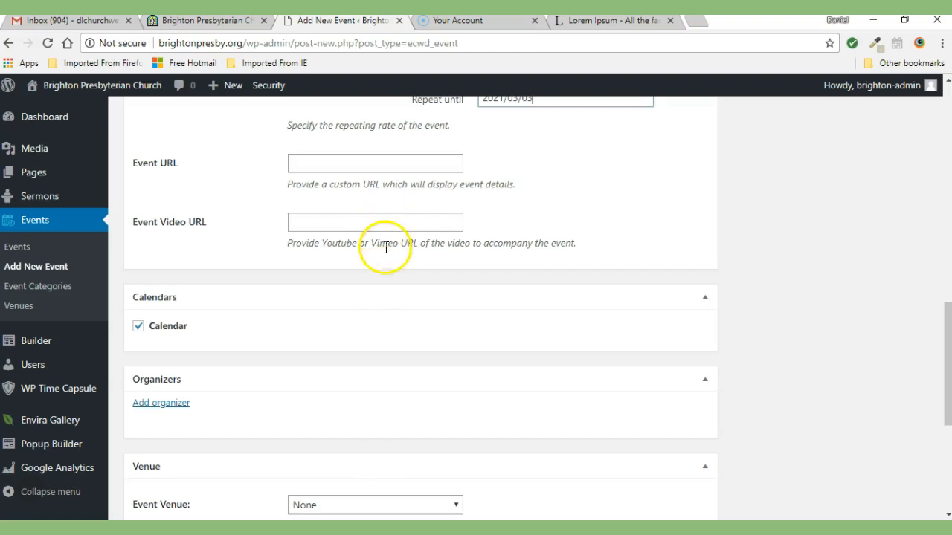
pyautogui.moveTo(943, 329); pyautogui.dragTo(937, 402)
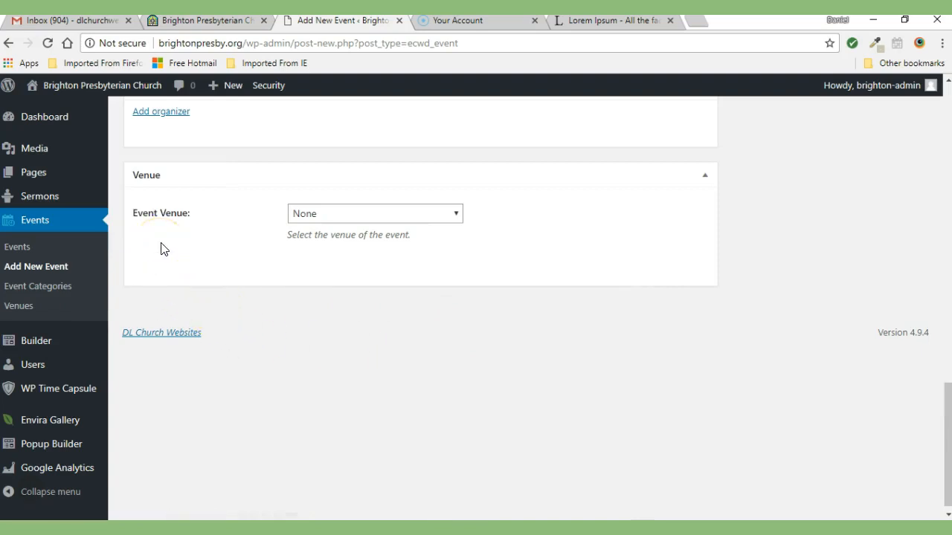
pyautogui.click(430, 216)
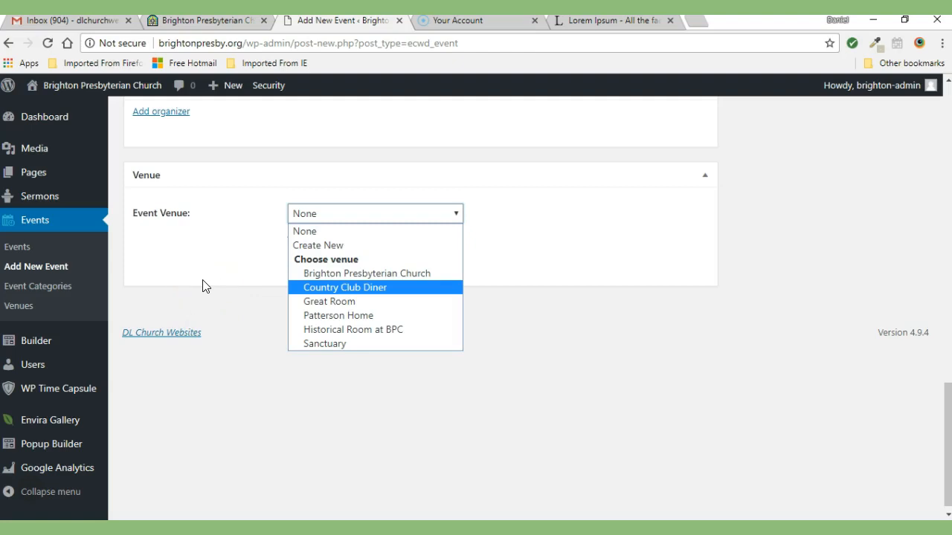
pyautogui.click(306, 248)
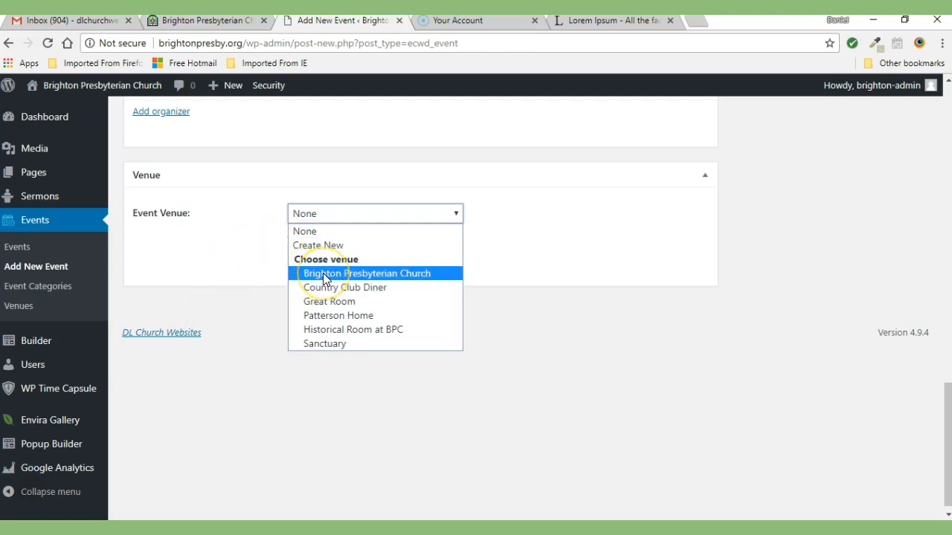
pyautogui.click(323, 274)
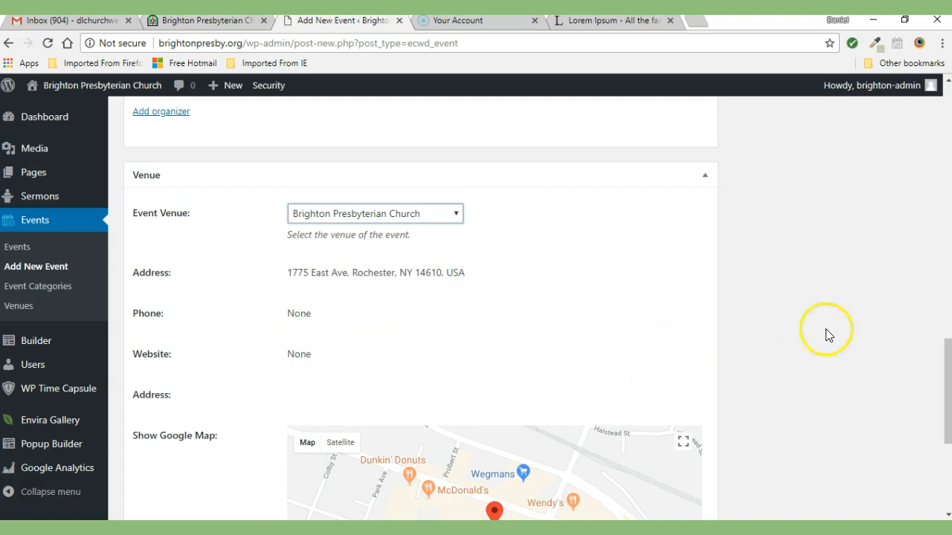
pyautogui.moveTo(949, 354); pyautogui.dragTo(941, 391)
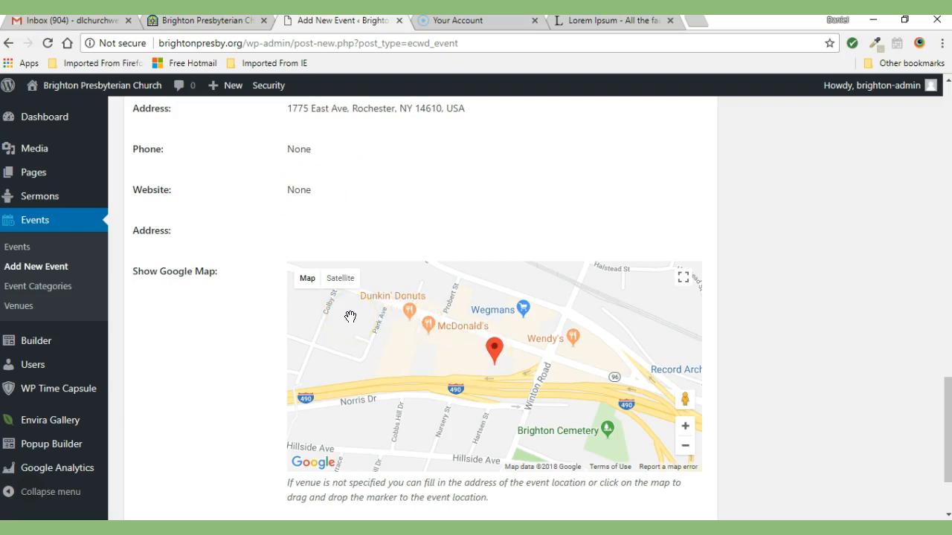
pyautogui.scroll(5, 350, 317)
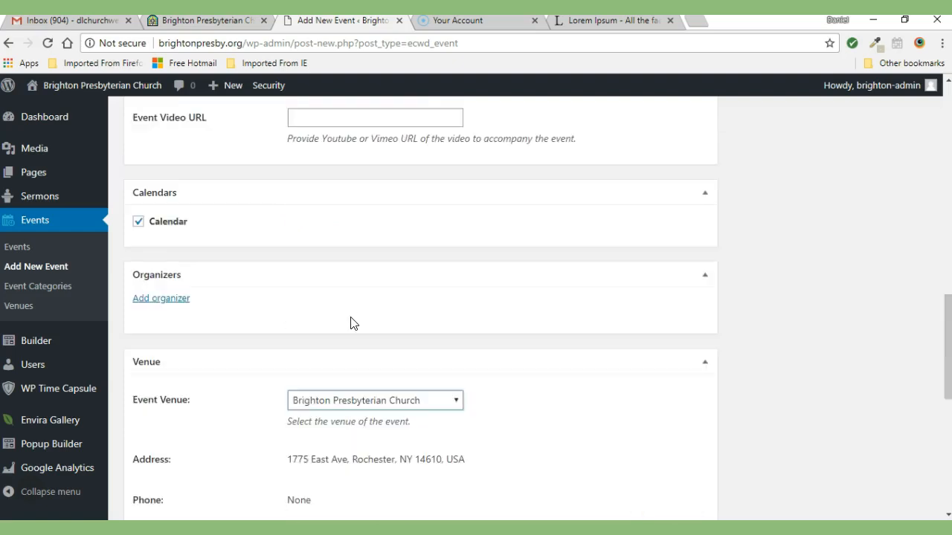
pyautogui.scroll(-5, 353, 322)
pyautogui.scroll(5, 350, 317)
pyautogui.scroll(12, 353, 322)
pyautogui.click(395, 312)
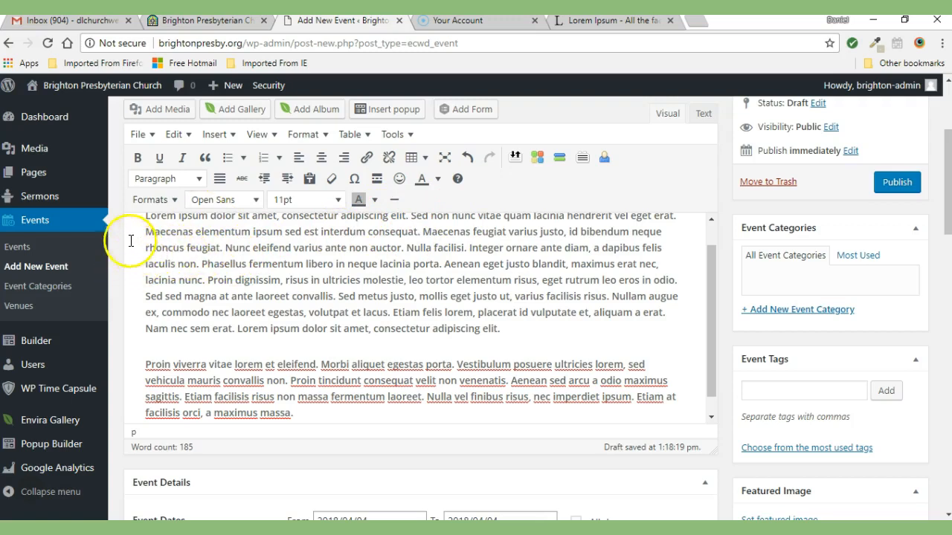
# Step: Leave the event without saving, open the venues list, and start a new venue titled "Venue 2"
pyautogui.click(15, 311)
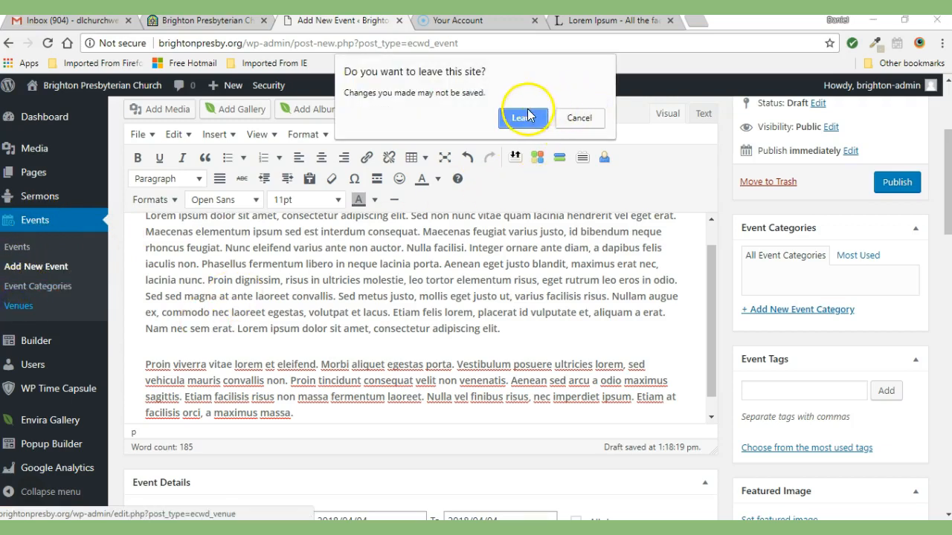
pyautogui.click(521, 121)
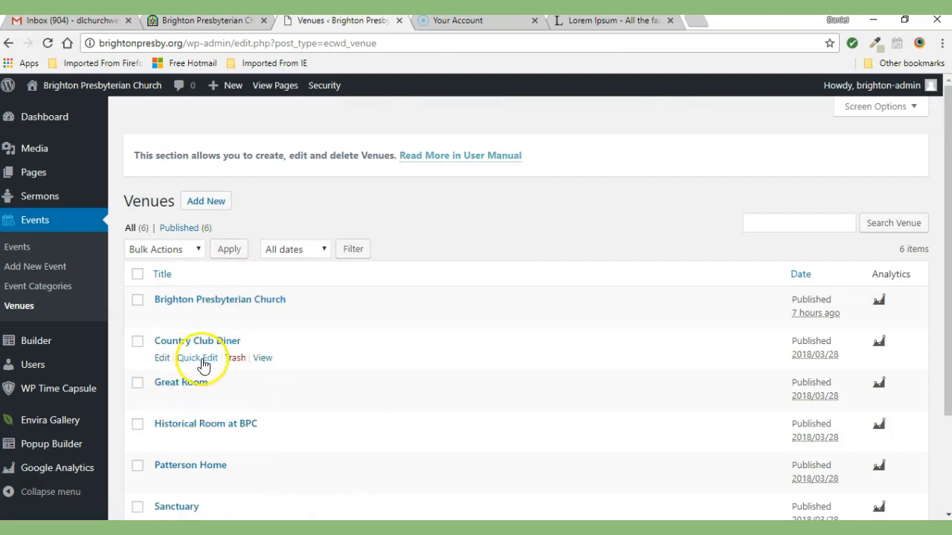
pyautogui.click(213, 204)
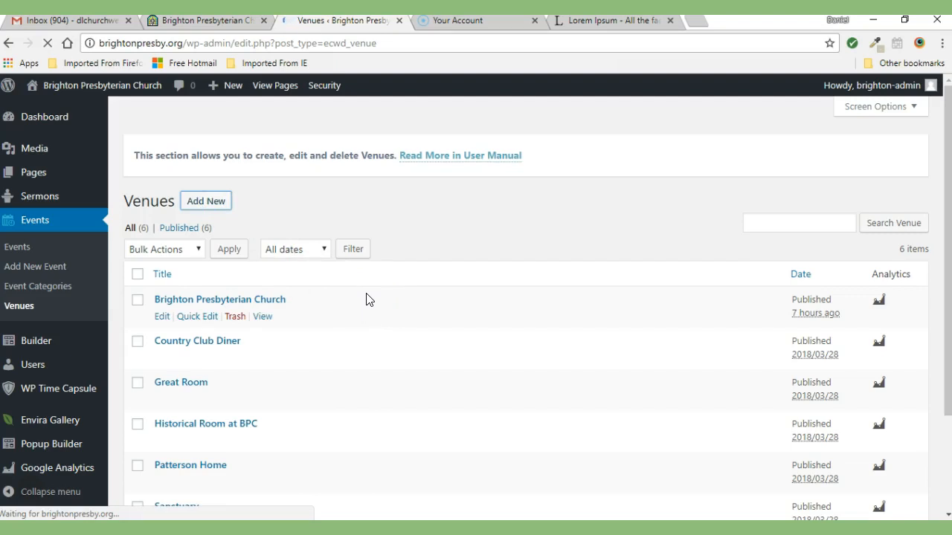
pyautogui.click(229, 247)
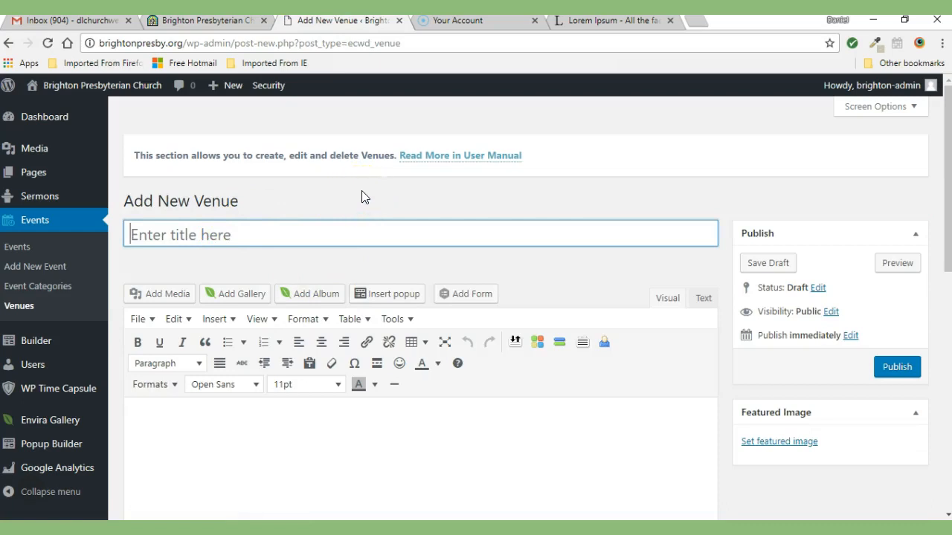
pyautogui.write('Venue 2')
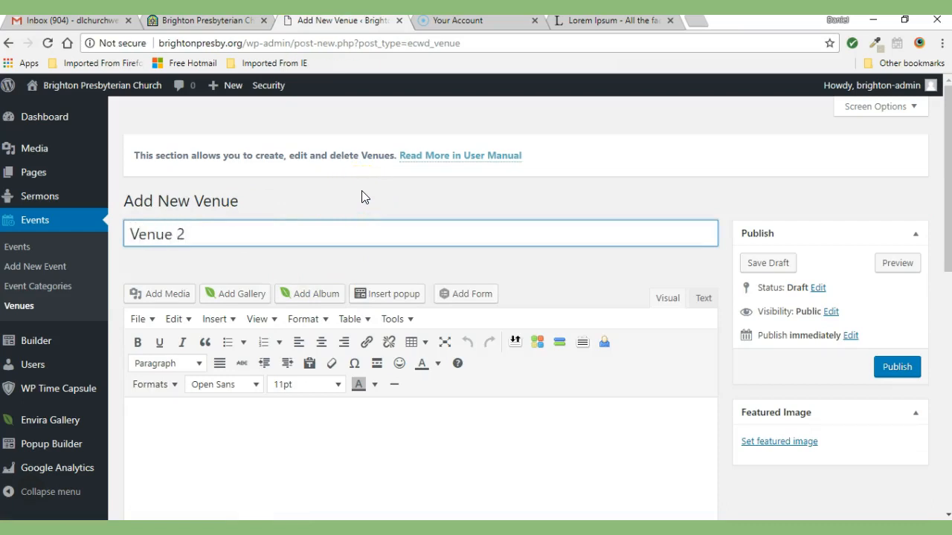
# Step: Enable the Google Maps display in the new venue's details, leaving the address empty
pyautogui.moveTo(946, 107); pyautogui.dragTo(944, 325)
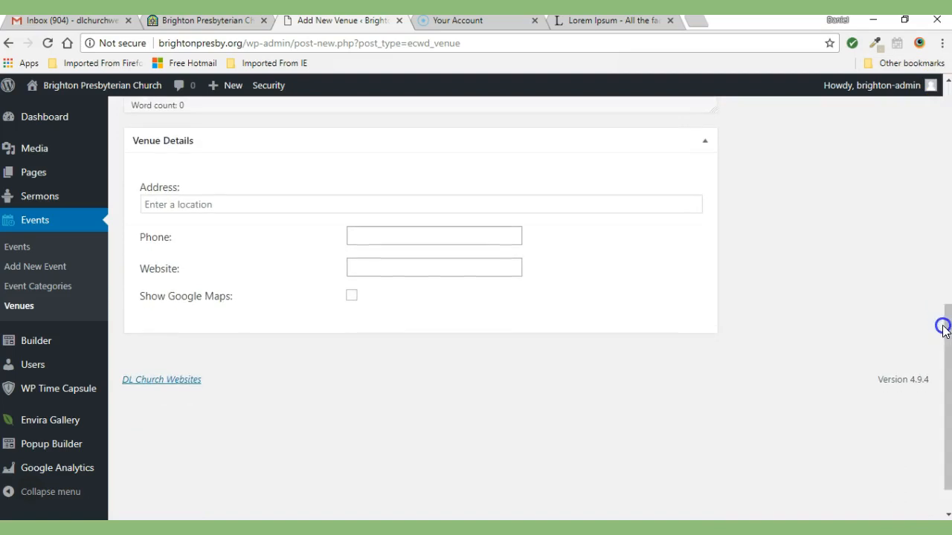
pyautogui.click(185, 206)
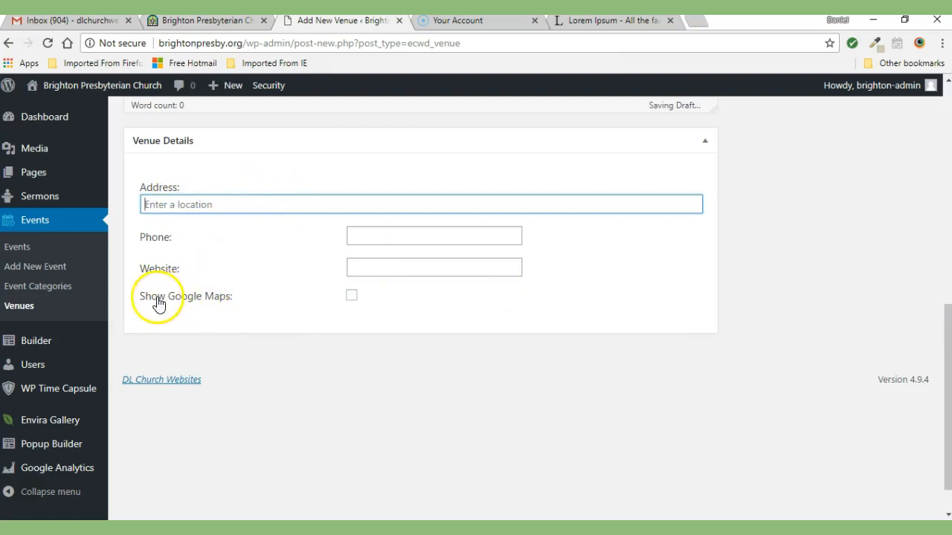
pyautogui.click(352, 297)
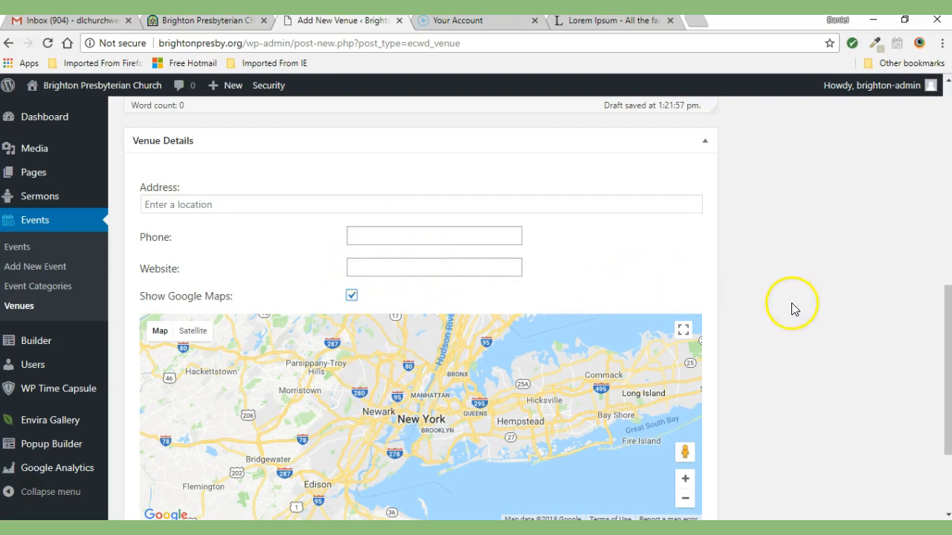
pyautogui.scroll(-2, 794, 305)
pyautogui.scroll(10, 795, 305)
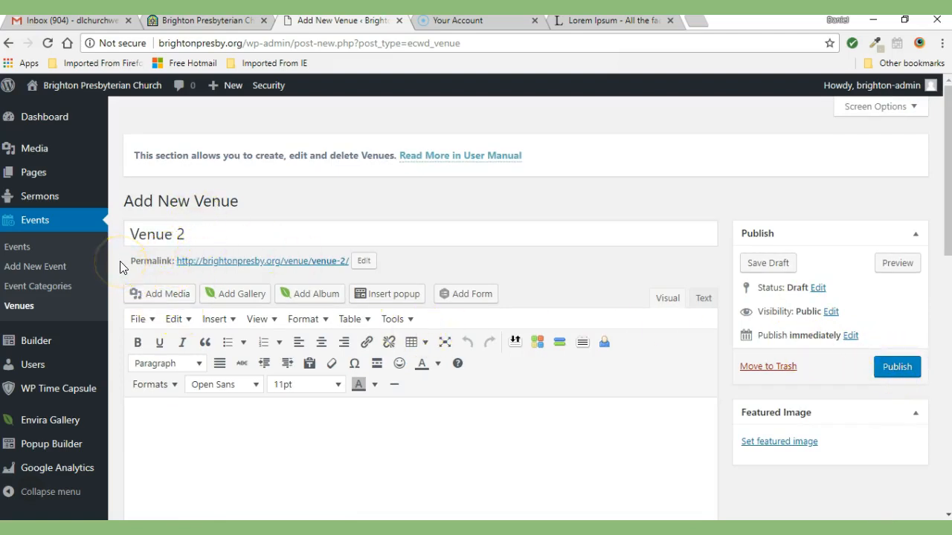
pyautogui.click(220, 363)
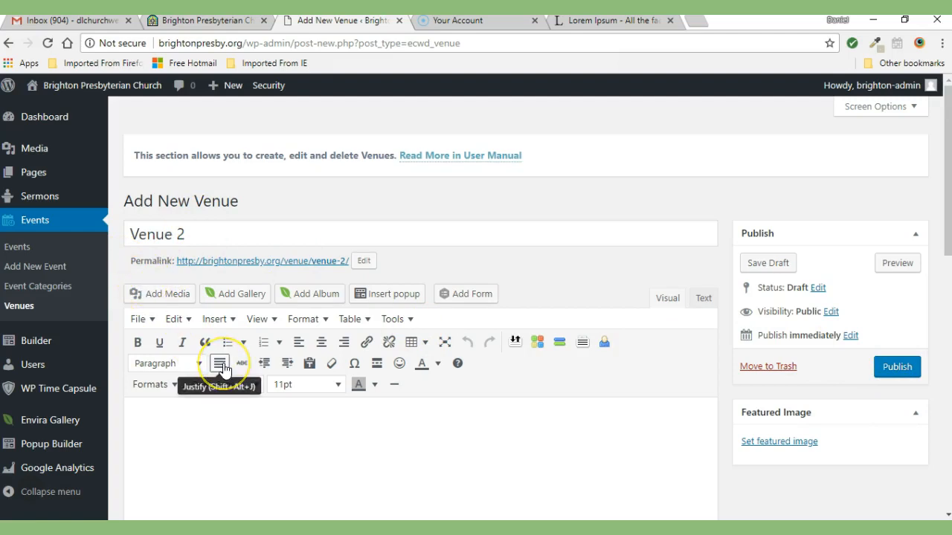
pyautogui.click(18, 491)
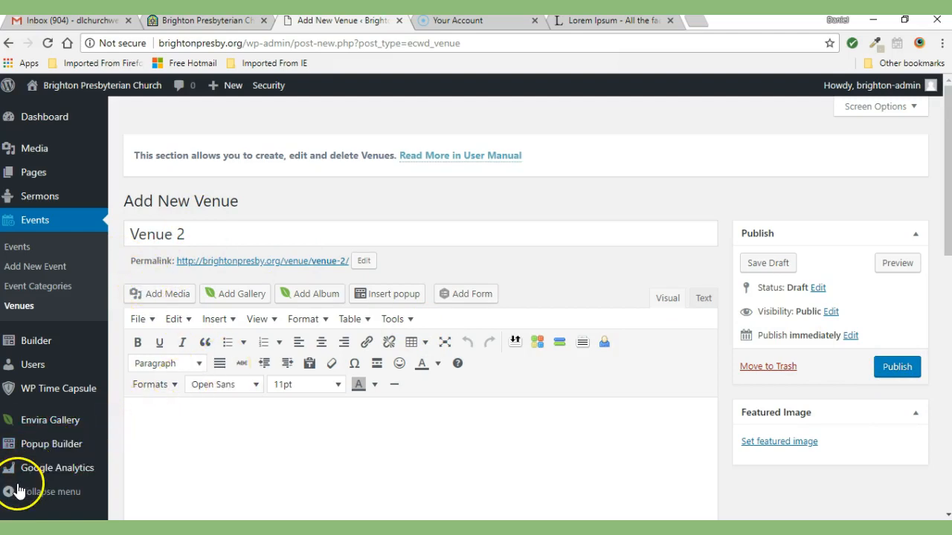